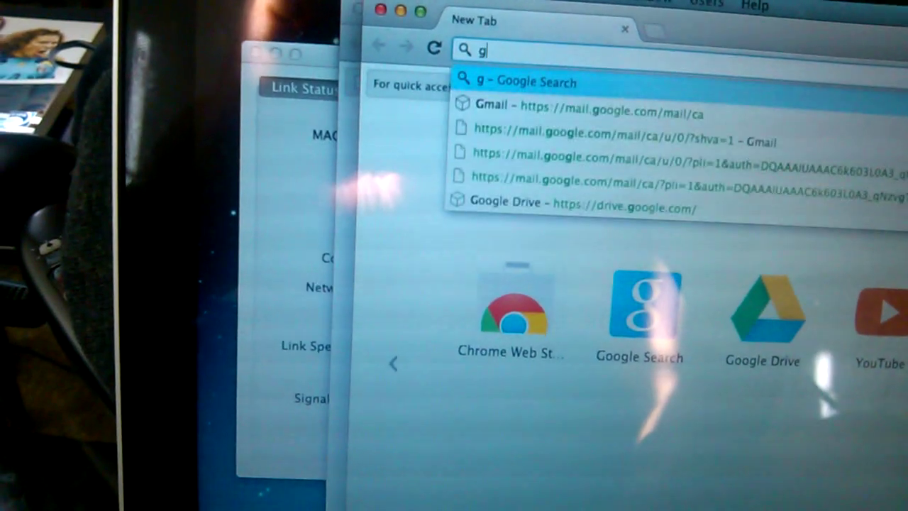
text(gggggg)
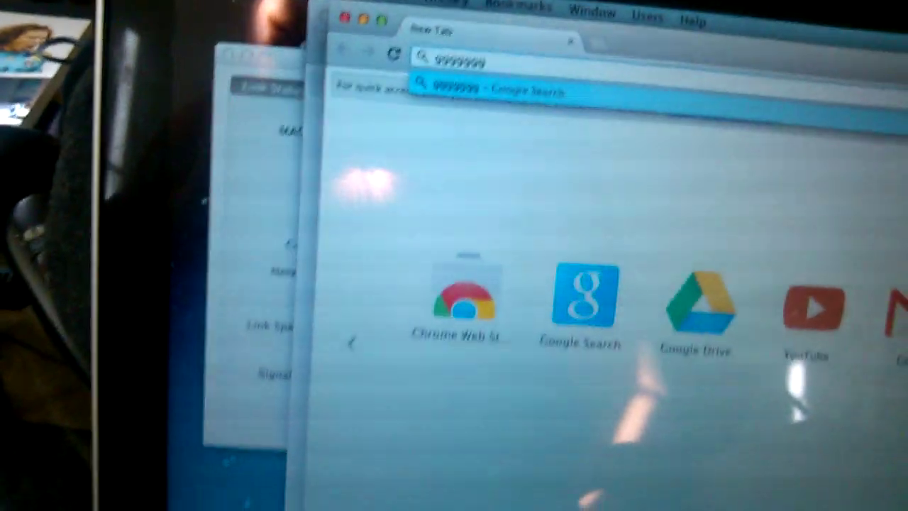